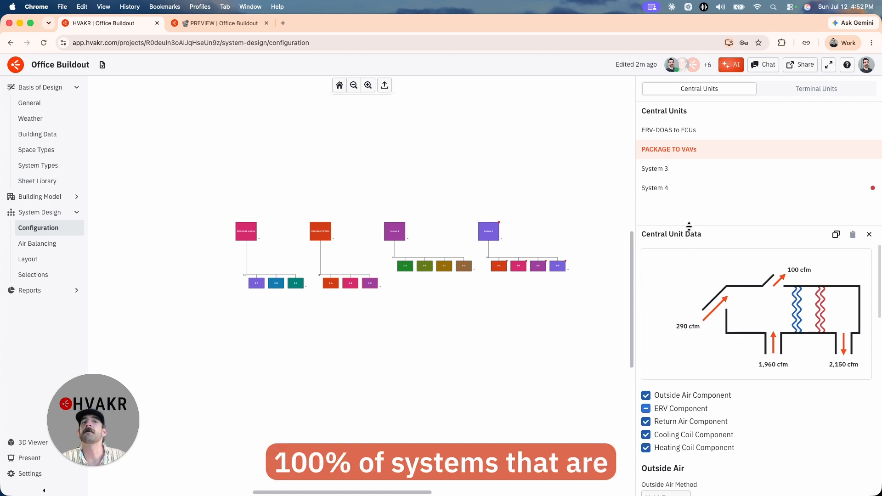
- Compare the preview and current unit diagrams for PACKAGE TO VAVs, and toggle the current version's cooling coil off and back on
left_click_drag(688, 225, 689, 188)
left_click(213, 27)
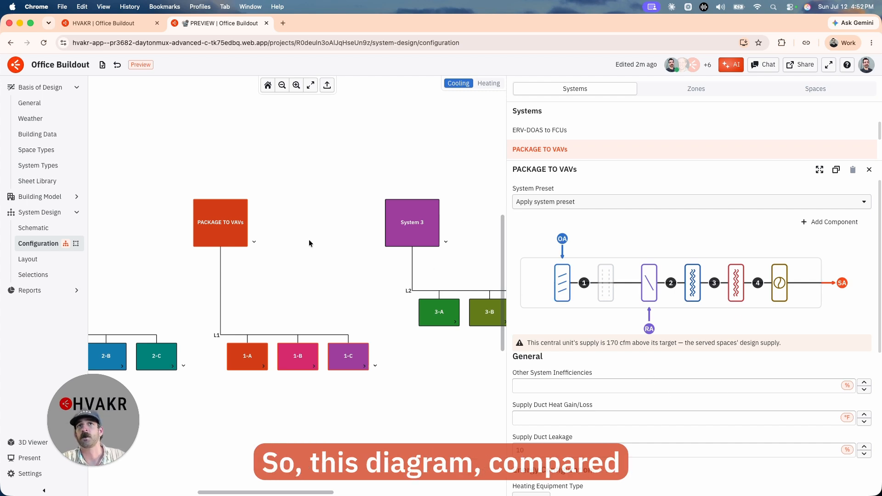
left_click(126, 24)
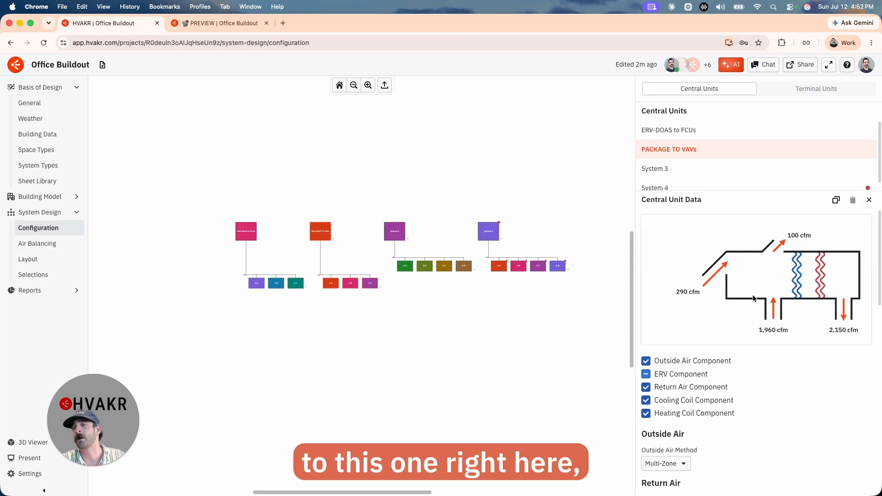
left_click(798, 284)
left_click(798, 285)
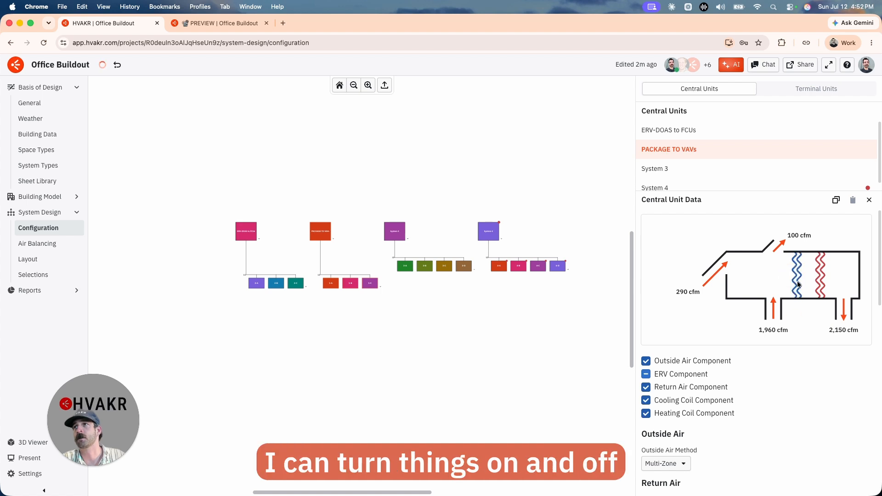
- Return to the preview version and inspect the outside air conditions and state point 1 of PACKAGE TO VAVs
left_click(220, 23)
mouse_move(563, 242)
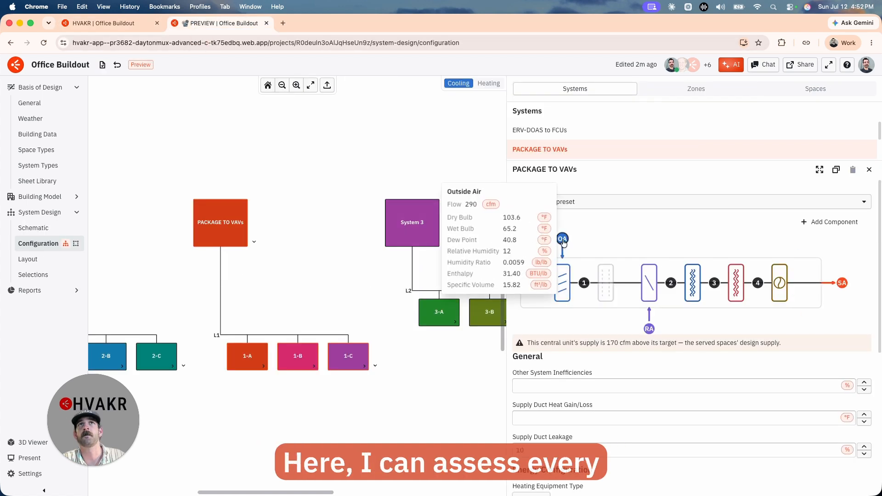
mouse_move(583, 285)
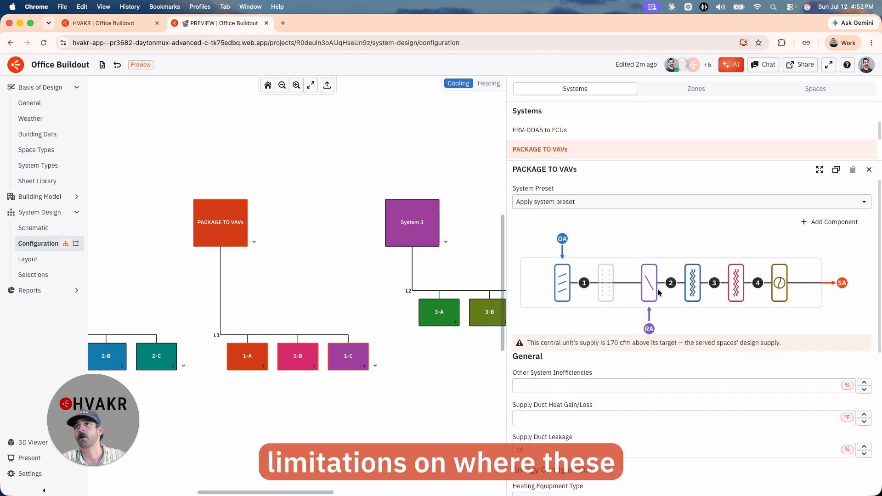
- Try moving the cooling coil and heating coil ahead of the return air component in PACKAGE TO VAVs
mouse_move(685, 282)
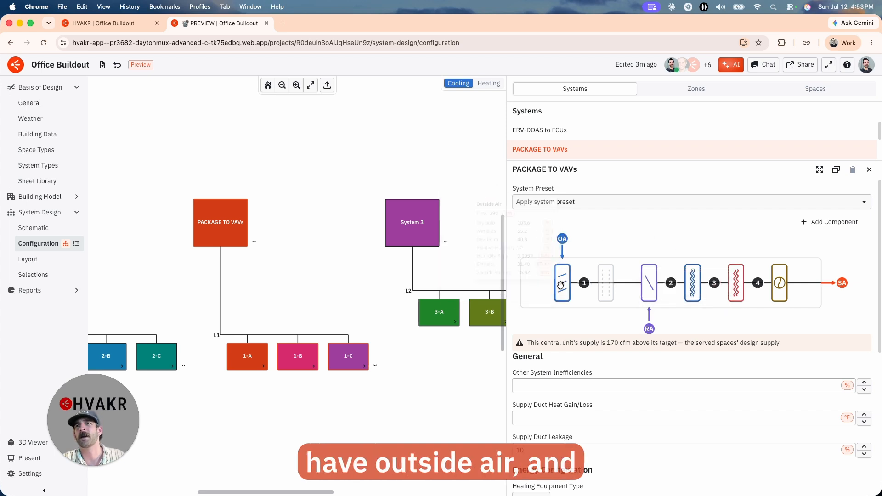
left_click_drag(691, 286, 602, 289)
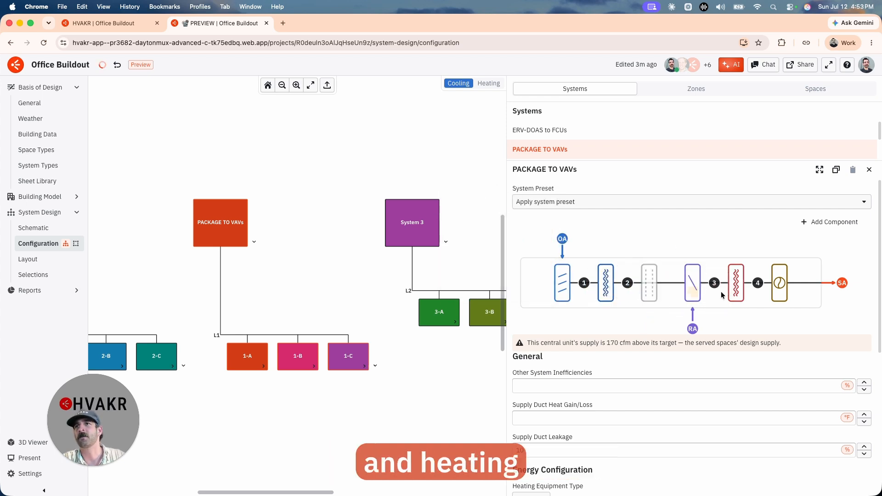
left_click_drag(734, 292, 656, 292)
left_click_drag(736, 287, 689, 294)
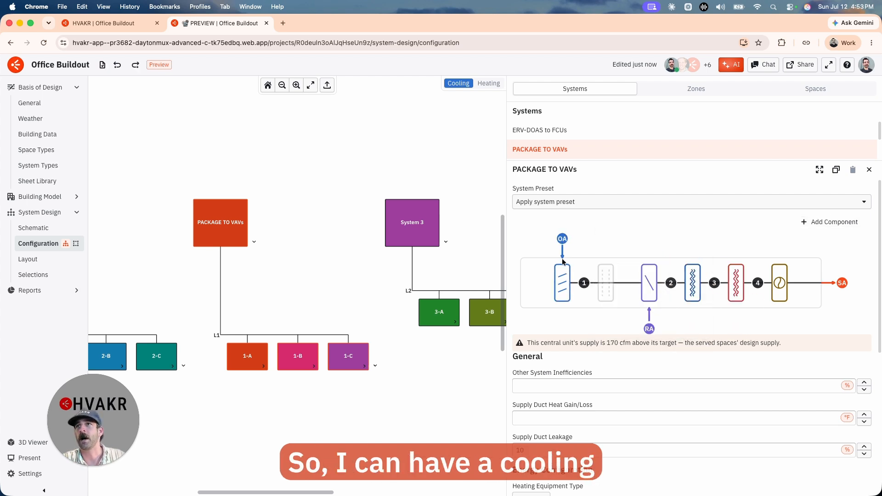
- Add a second cooling coil to PACKAGE TO VAVs and place it directly after the outside air component
left_click(830, 222)
left_click(804, 285)
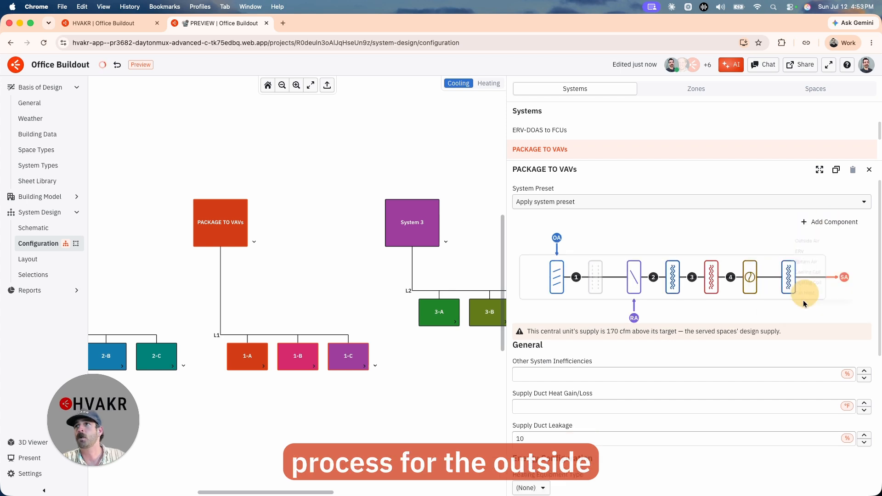
left_click_drag(790, 282, 592, 283)
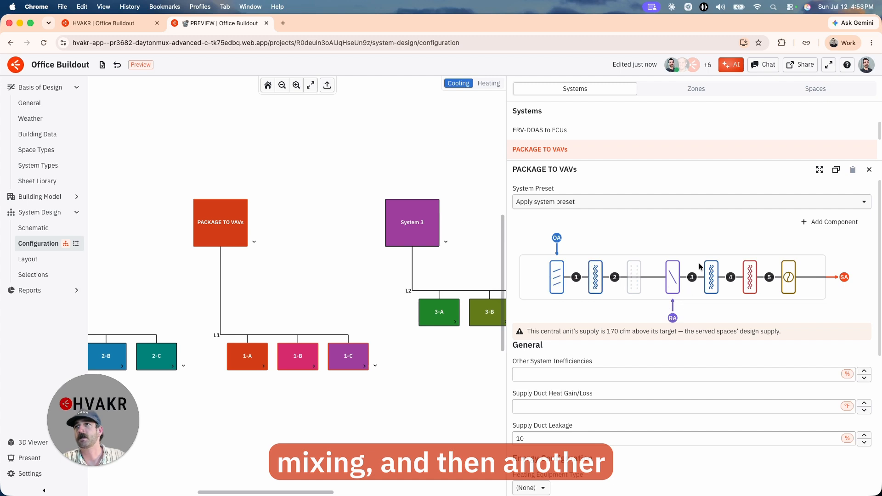
- Delete the extra cooling coil located directly after the outside air component
left_click(597, 278)
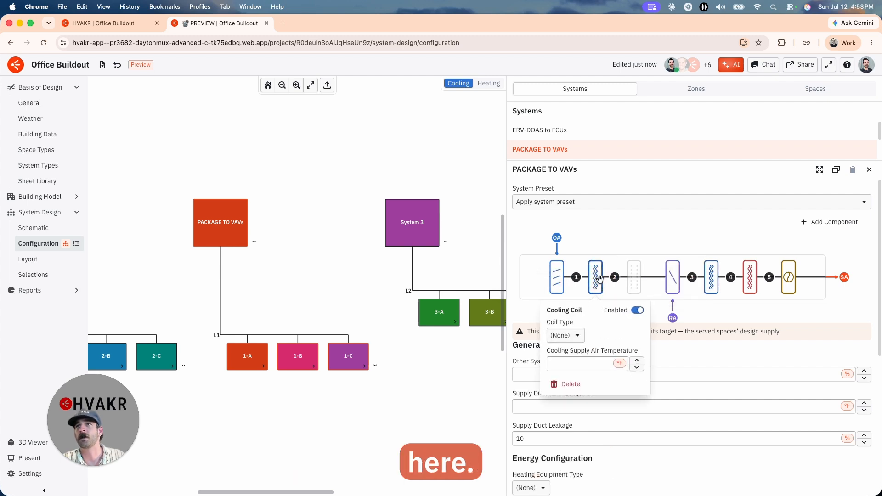
left_click(558, 364)
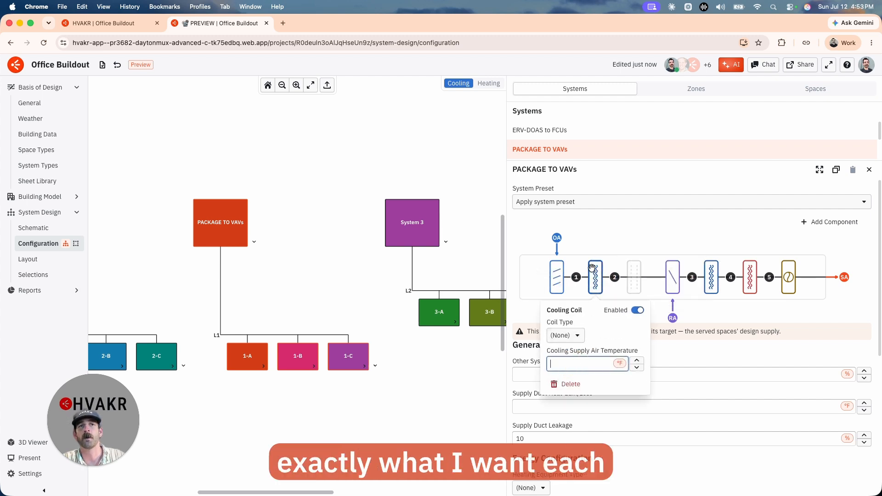
left_click(568, 384)
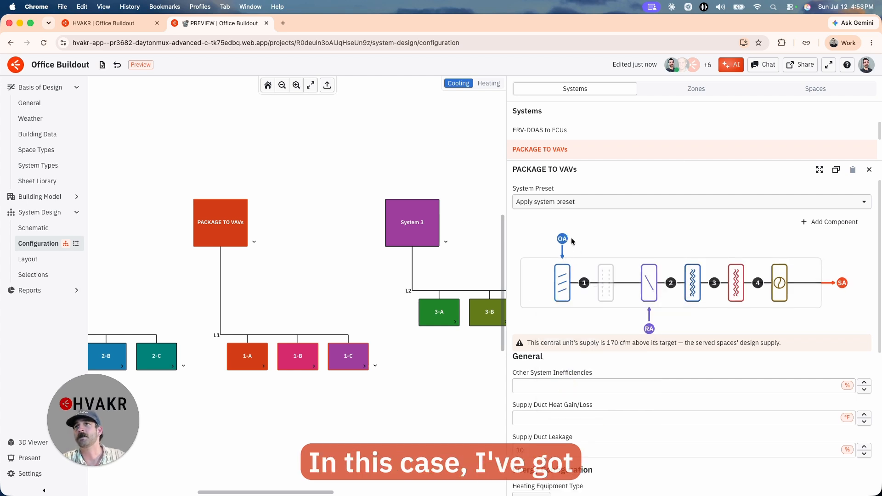
- Review the coil type and supply air temperature settings of the cooling coil and heating coil
left_click(692, 285)
left_click(675, 371)
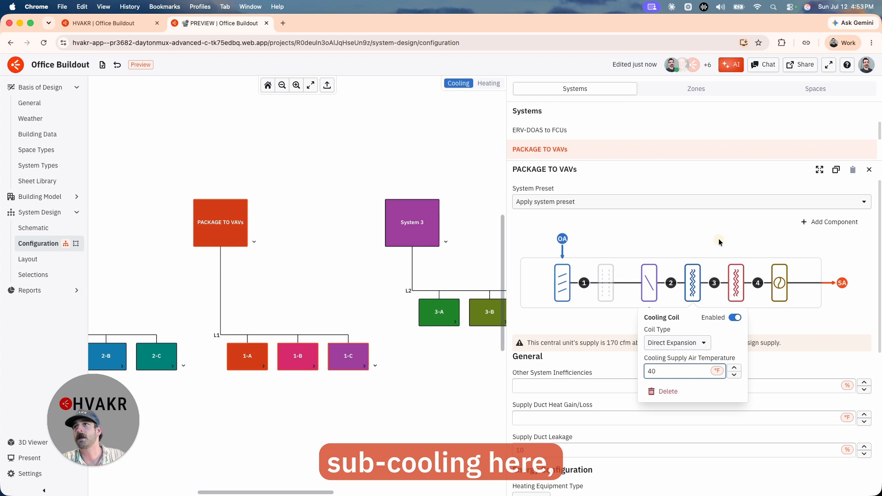
left_click(735, 283)
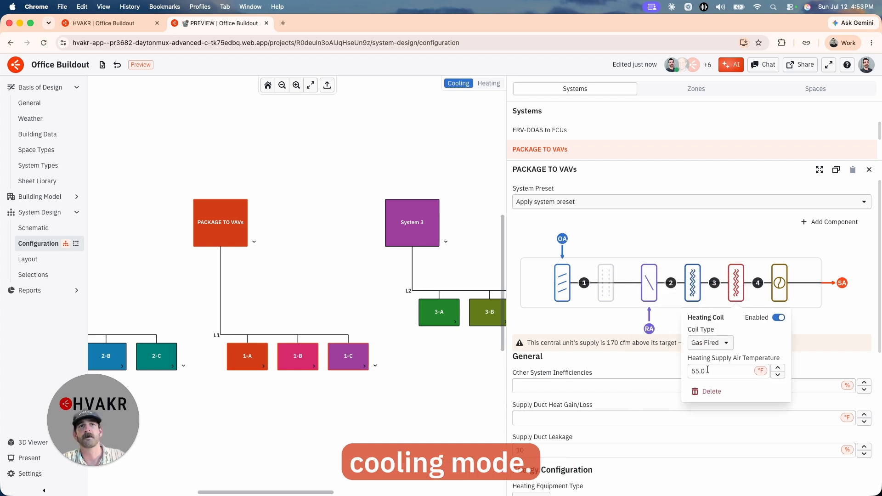
left_click(704, 236)
- Expand the PACKAGE TO VAVs diagram and examine the return air mixing, cooling and supply air points on the psychrometric chart
left_click(820, 169)
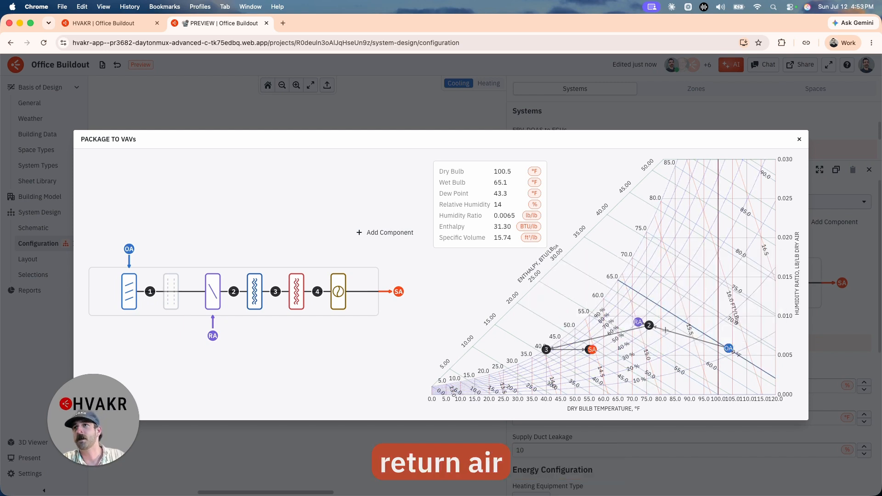
mouse_move(649, 325)
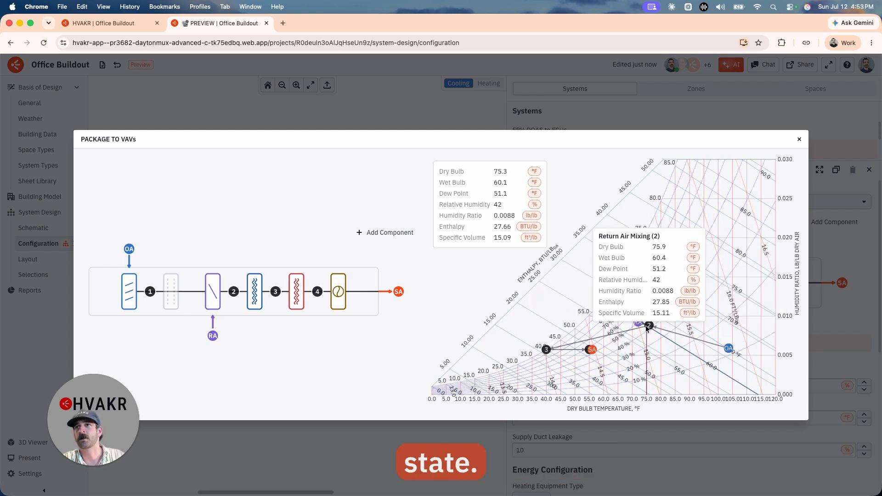
mouse_move(547, 351)
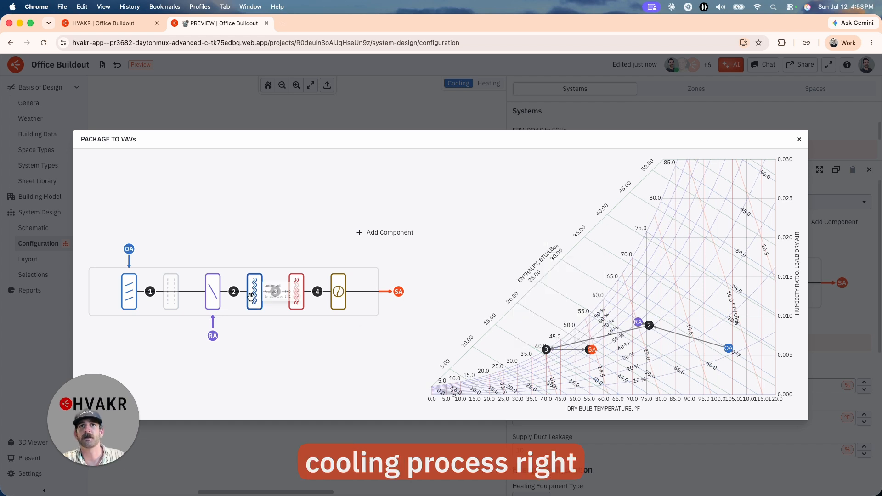
mouse_move(590, 352)
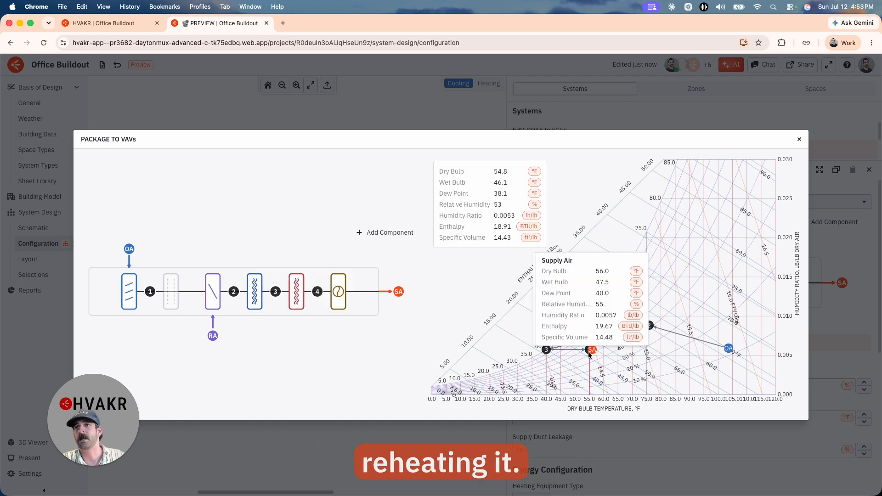
- Try Power as the fan's heat gain type, settle on a Temperature Rise of 10 °F, and check the supply air point
left_click(338, 291)
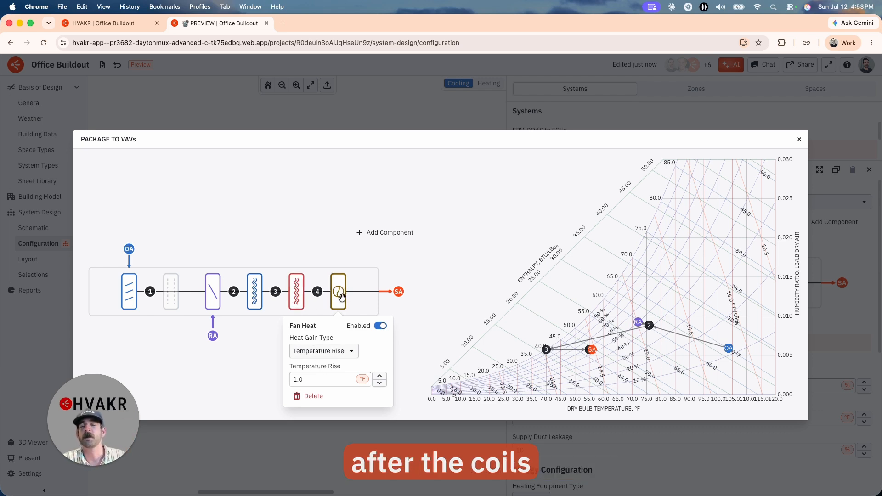
mouse_move(592, 351)
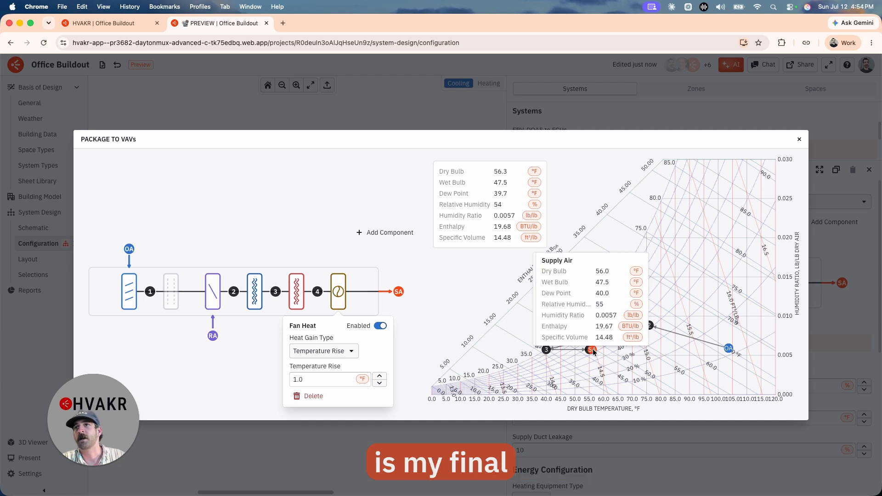
left_click(307, 384)
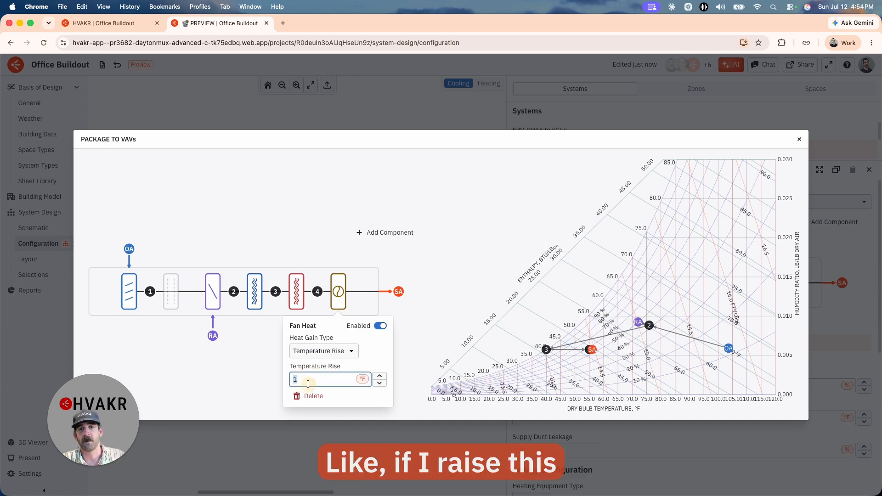
left_click(363, 361)
left_click(338, 351)
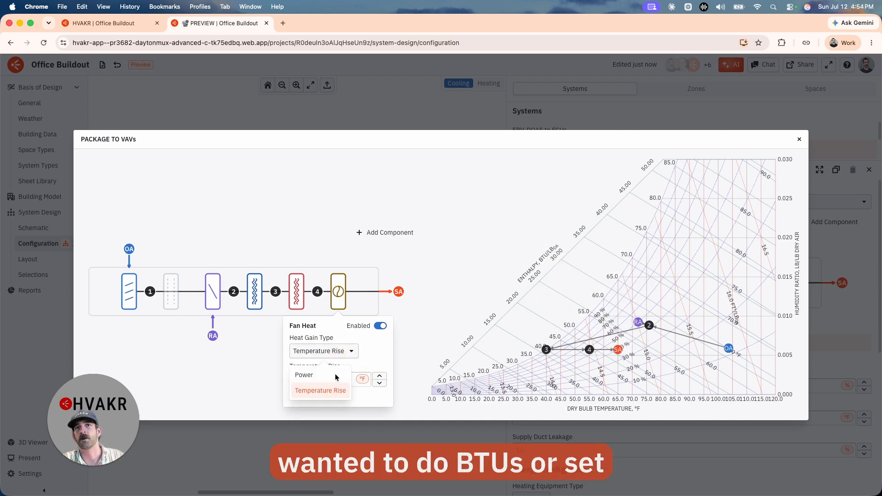
left_click(329, 380)
left_click(324, 351)
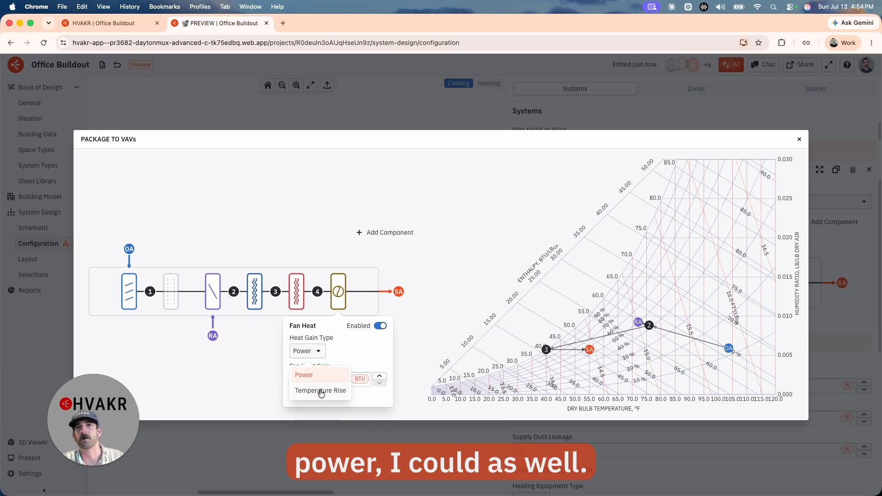
left_click(319, 391)
type("10")
left_click(347, 366)
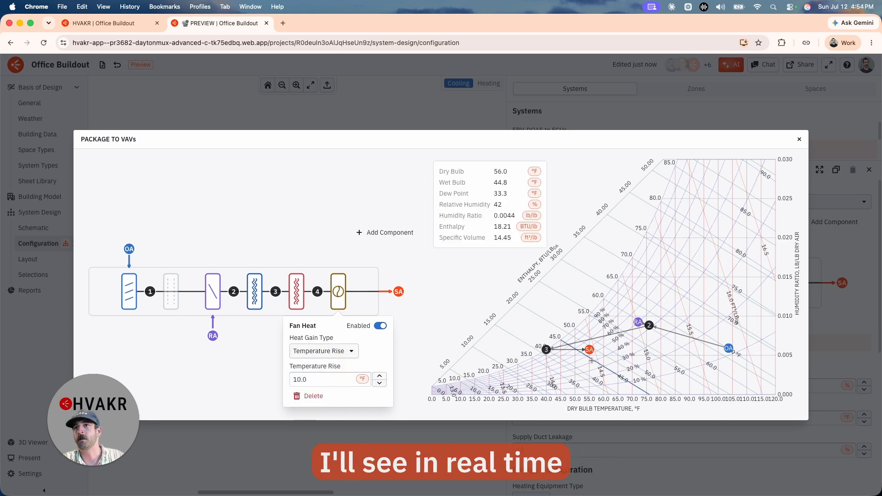
mouse_move(590, 352)
mouse_move(618, 353)
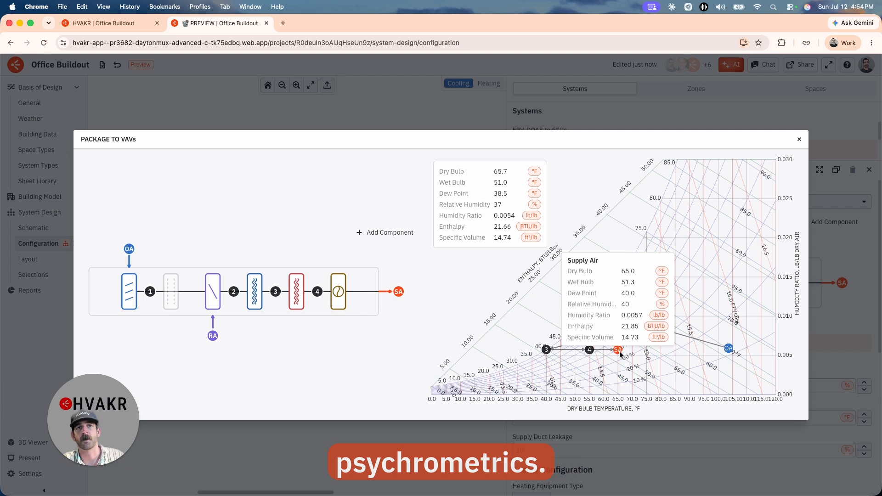
- Set the cooling coil's Cooling Supply Air Temperature to 55 °F
left_click(254, 292)
double_click(240, 380)
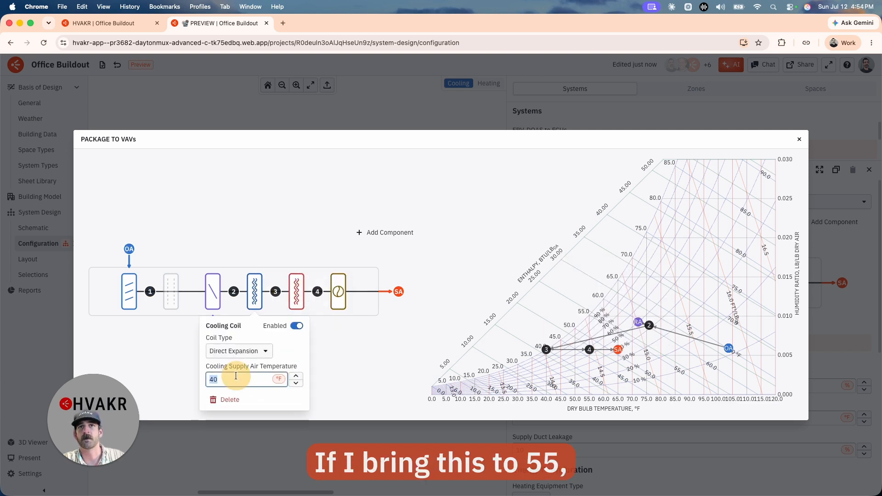
type("55.")
- Disable the heating coil for cooling mode and close the expanded diagram
left_click(297, 291)
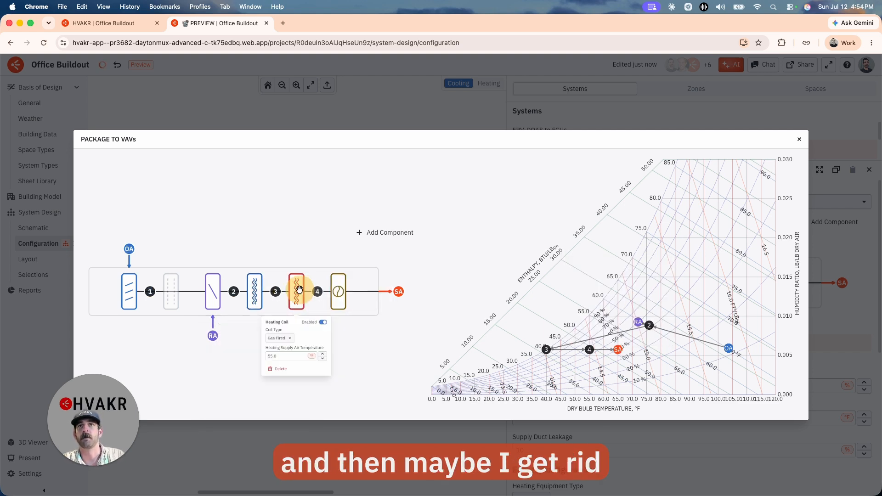
left_click(339, 326)
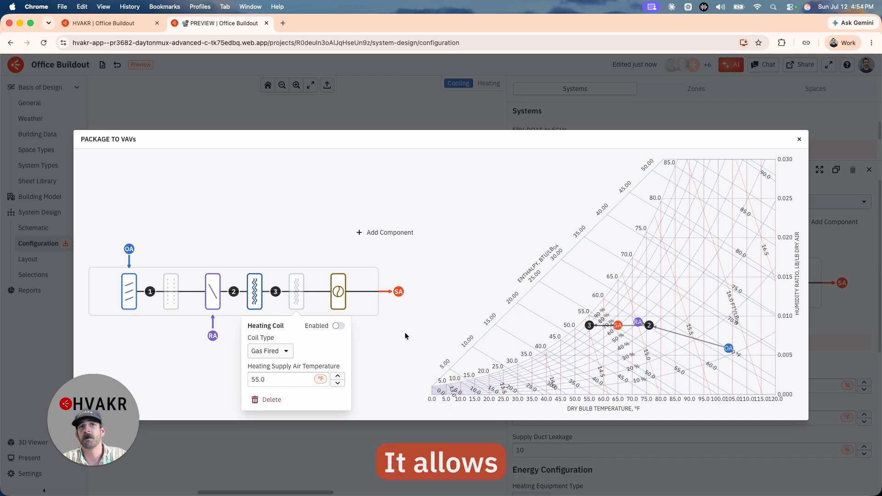
left_click(800, 139)
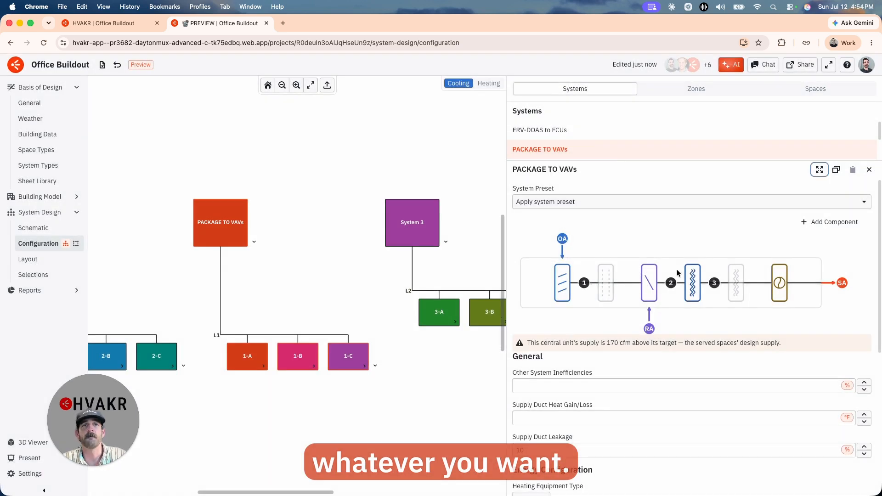
- Switch to heating mode and examine the expanded chart's outside air, mixed air and supply air points and the heating coil settings
left_click(489, 84)
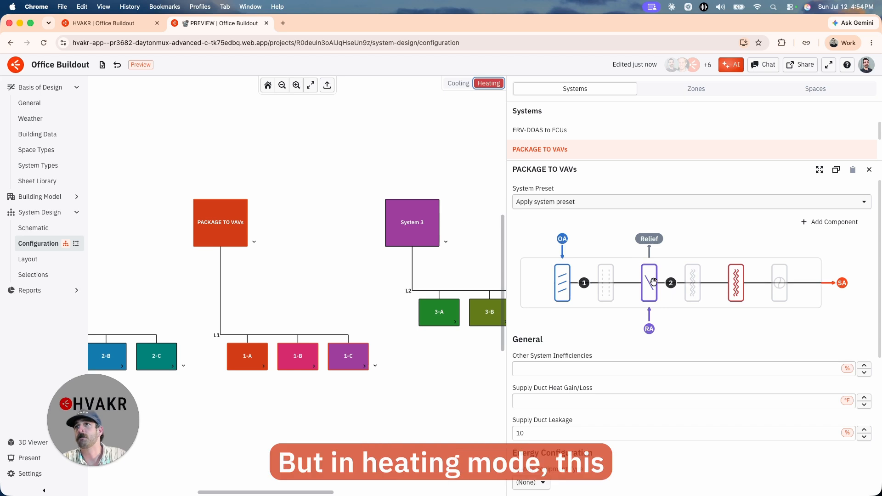
left_click(820, 170)
mouse_move(465, 393)
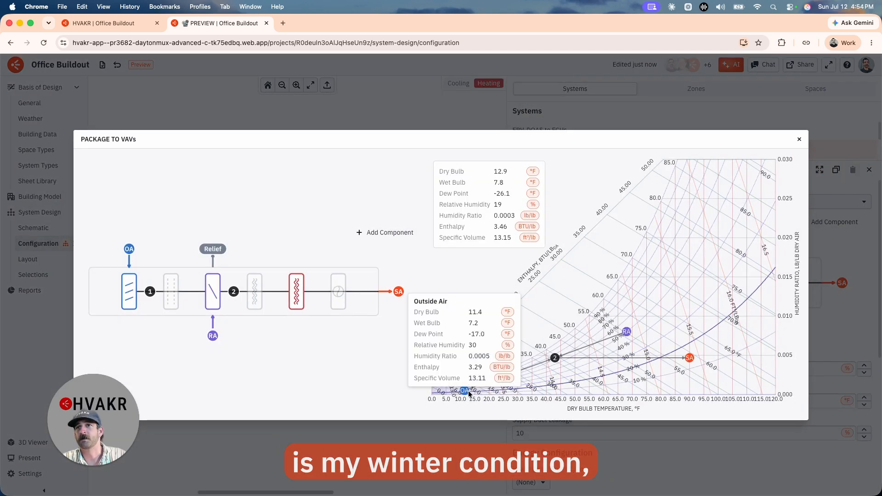
mouse_move(555, 359)
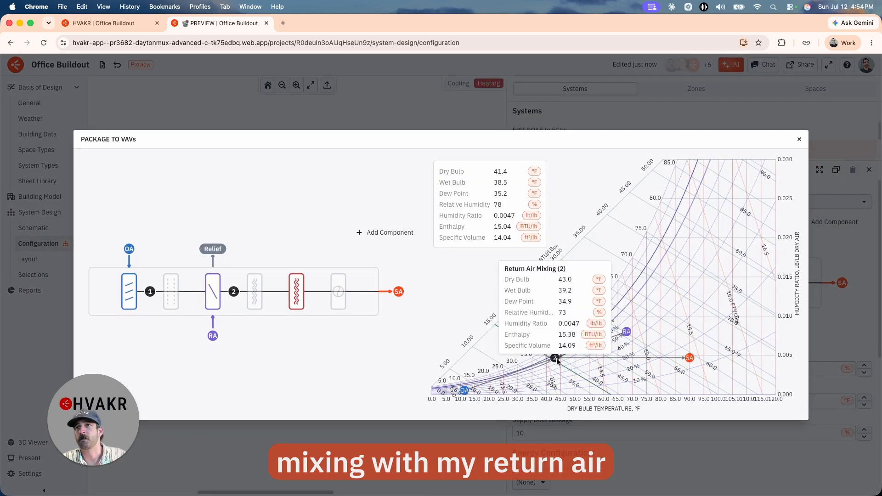
mouse_move(691, 359)
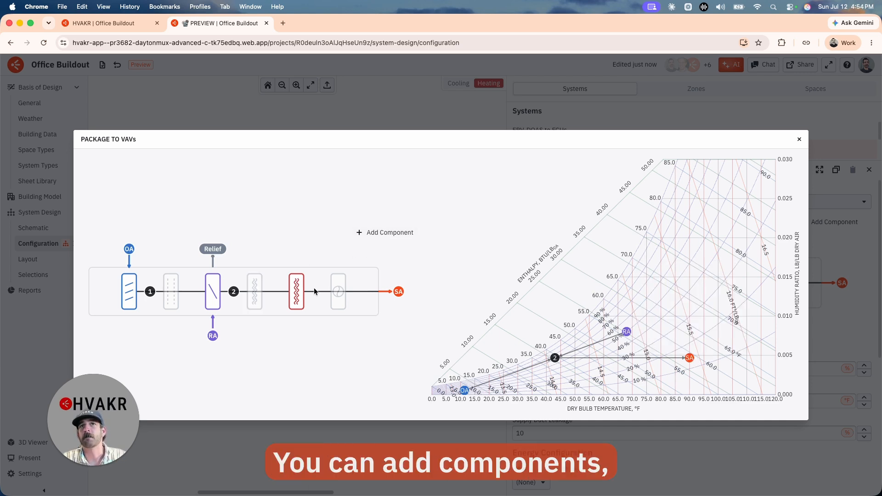
left_click(296, 292)
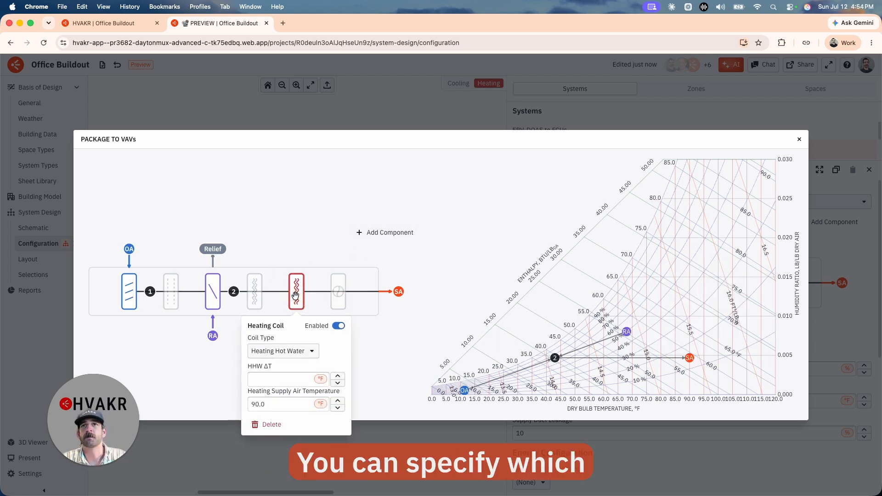
- Close the heating coil settings and the expanded PACKAGE TO VAVs diagram, and switch back to cooling mode
left_click(298, 293)
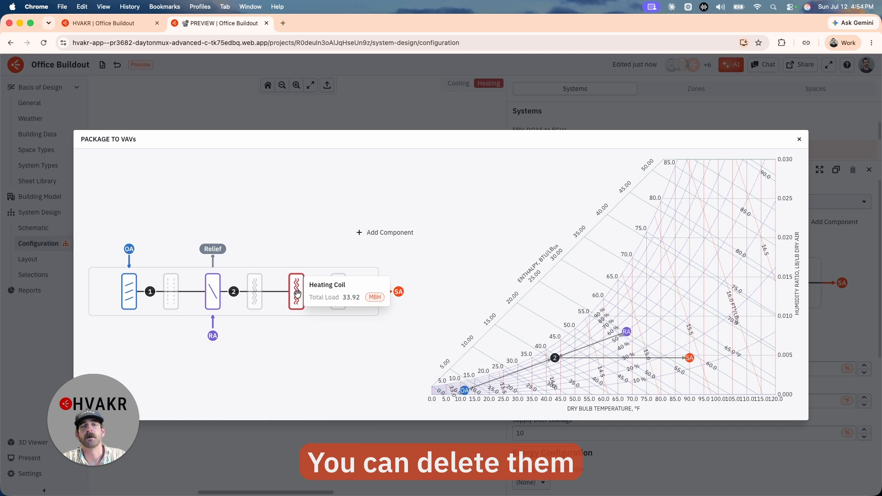
left_click(800, 140)
left_click(465, 86)
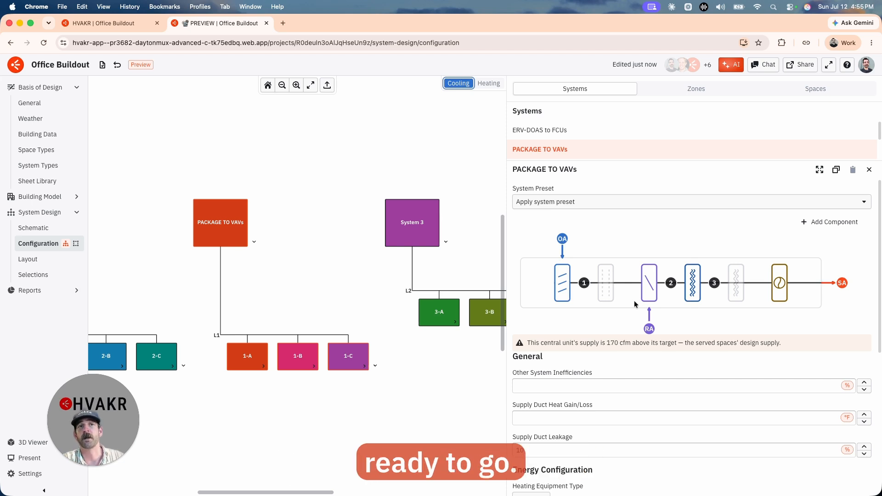
- Select all four systems together to review their combined component configuration, and clear the selection
left_click(297, 234)
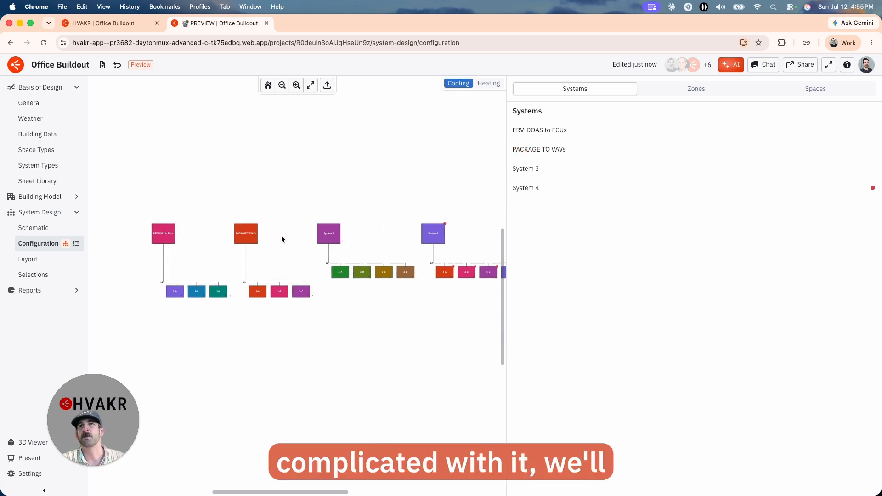
left_click_drag(140, 206, 476, 253)
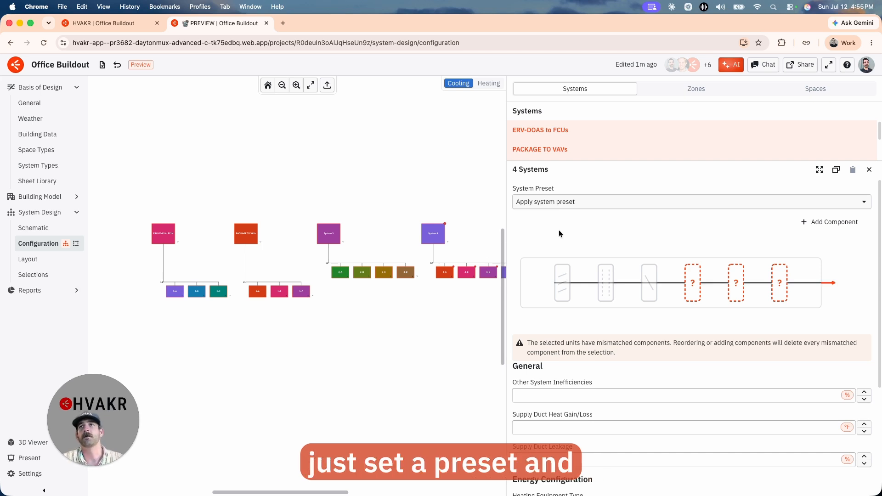
left_click(185, 252)
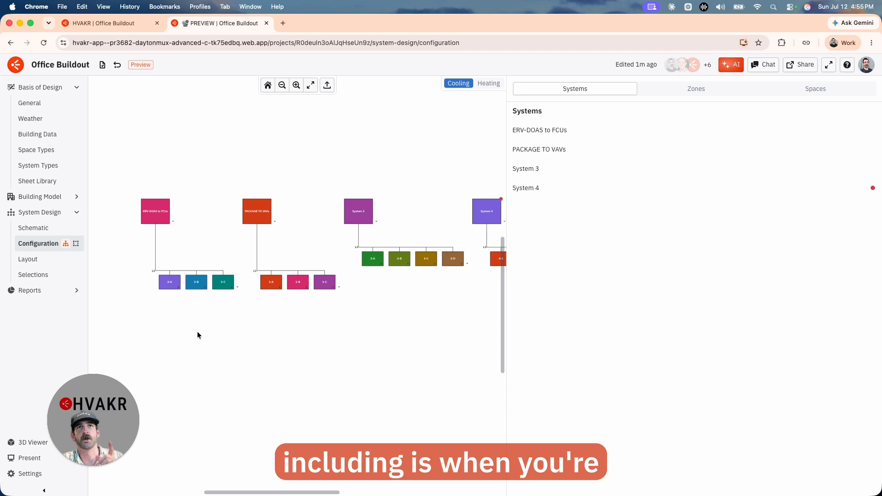
- Select the ERV-DOAS to FCUs system, inspect its supply air conditions, and deselect it
left_click(192, 304)
left_click(180, 216)
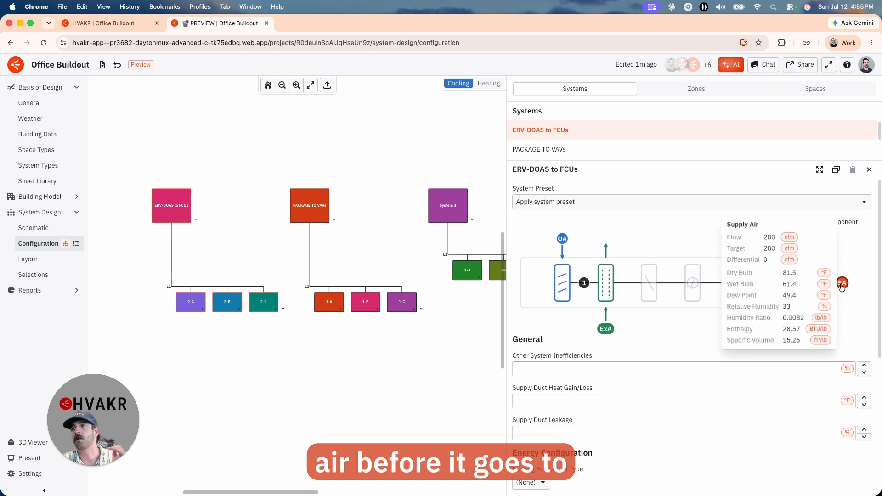
left_click_drag(164, 276, 299, 343)
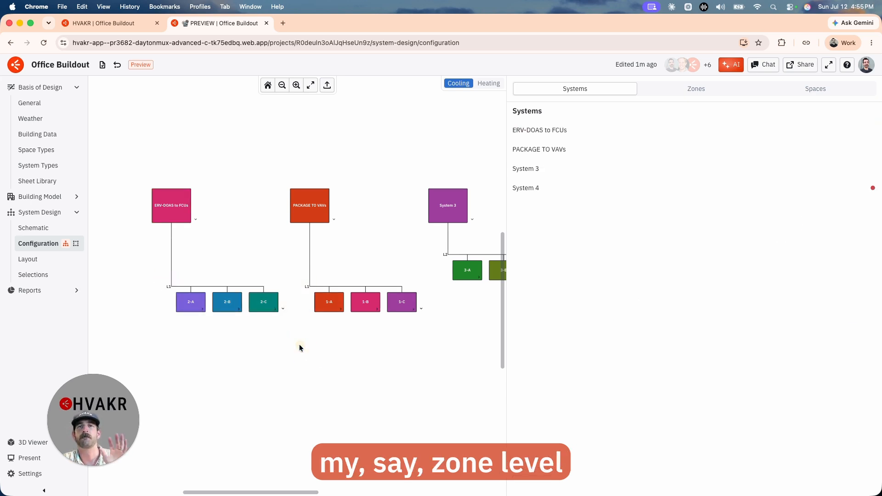
- Try coupling zone 2-A's outside air to its terminal unit, restore the Decoupled option, and check the supply air point
left_click(188, 306)
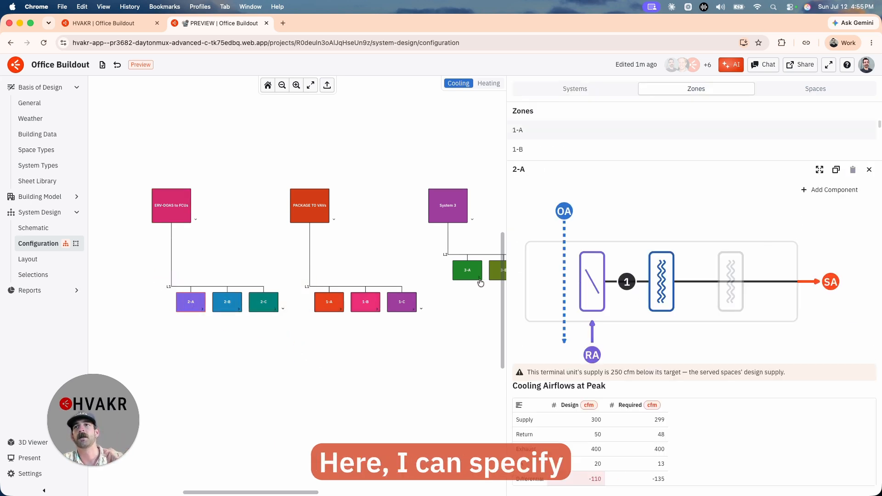
mouse_move(565, 215)
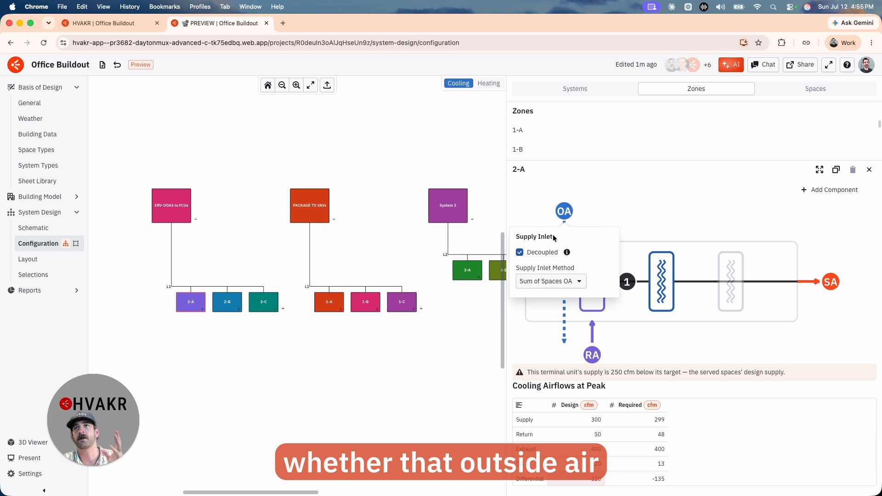
left_click(520, 253)
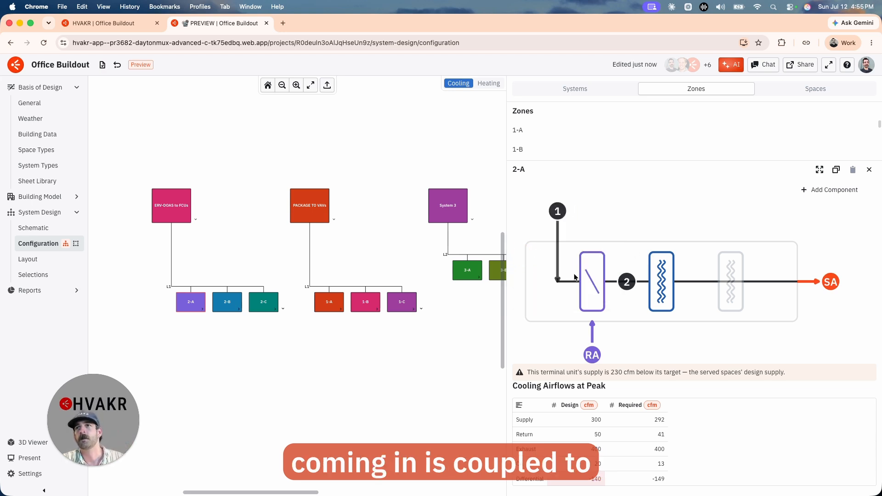
left_click(556, 229)
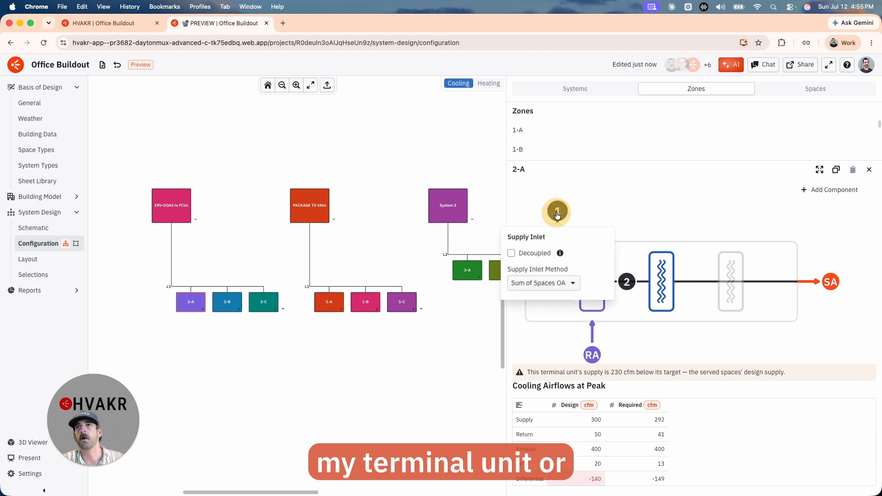
left_click(519, 252)
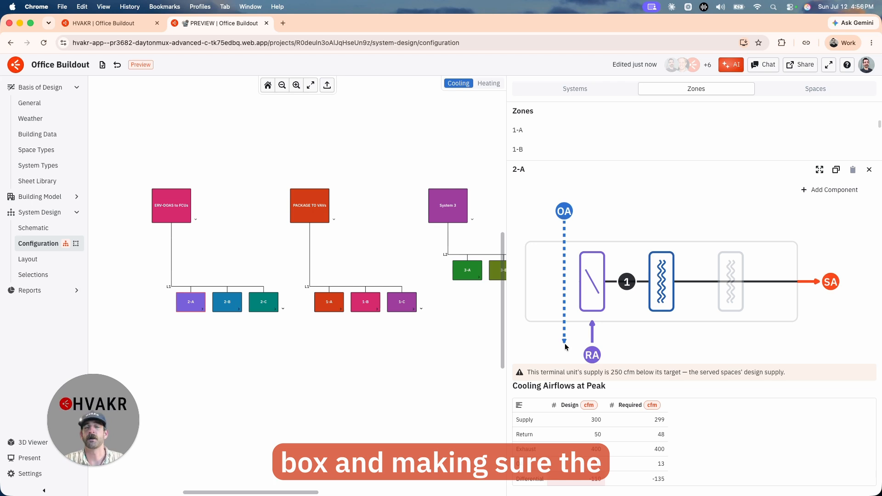
mouse_move(828, 285)
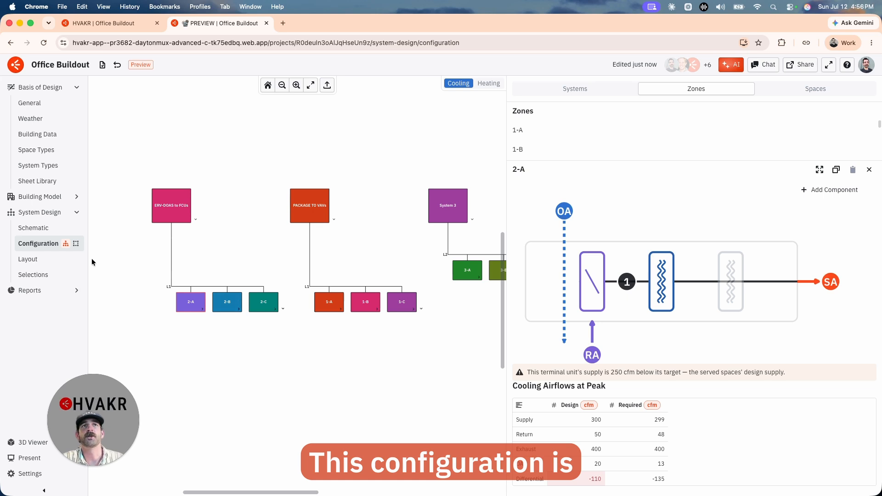
- Switch the configuration to the floor plan canvas and examine the 103 CONFERENCE space's airflows
scroll(183, 224, "down", 1)
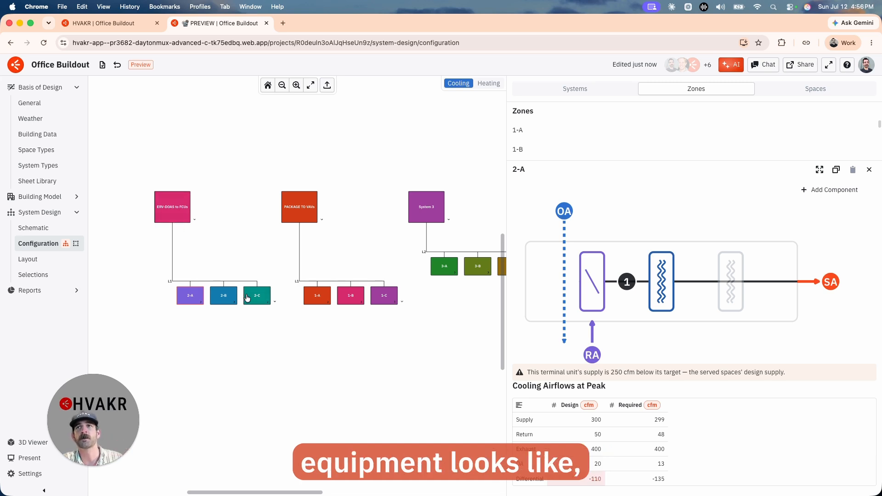
left_click(76, 244)
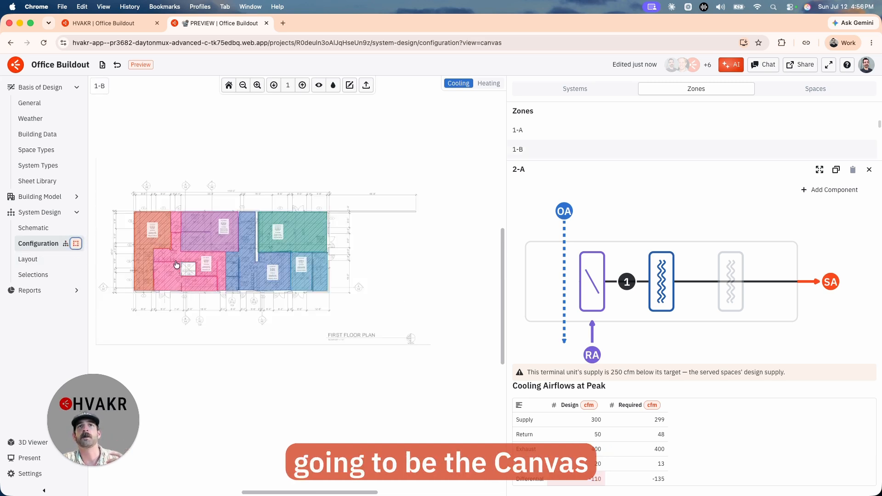
scroll(172, 256, "up", 3)
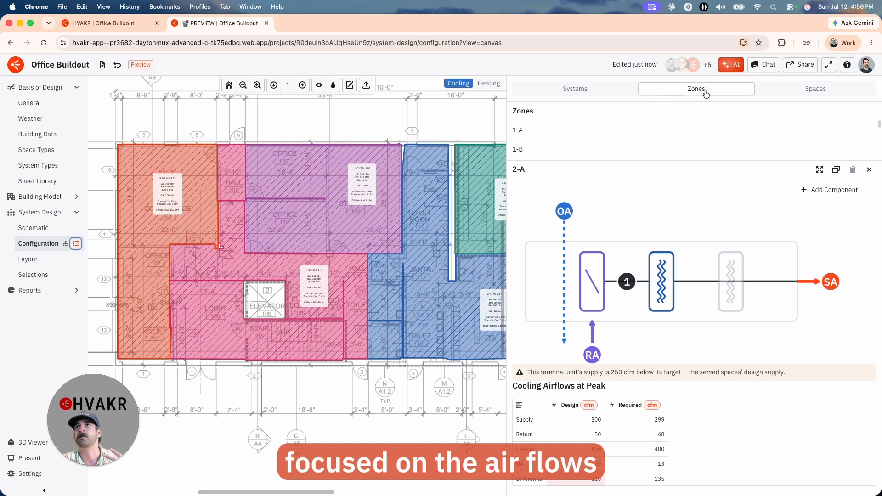
left_click(159, 201)
scroll(149, 196, "up", 2)
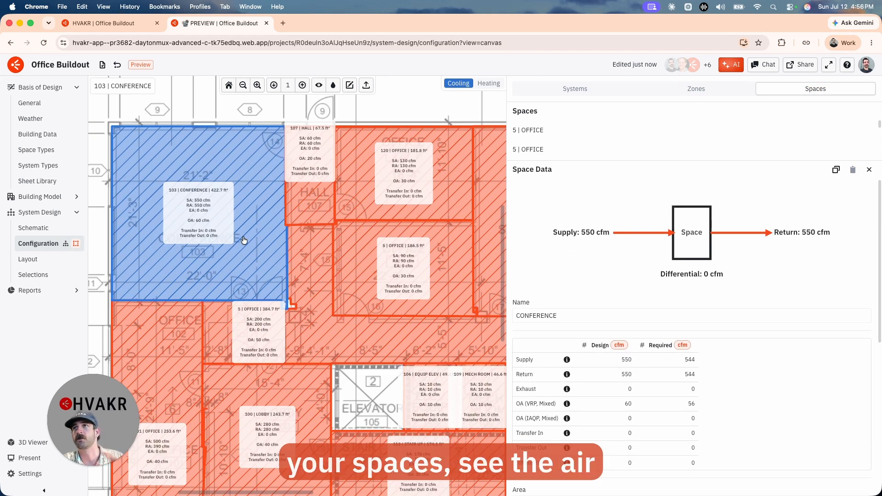
- Show the zones on the floor plan and examine zone 1-A's component diagram and peak cooling airflows
left_click(685, 95)
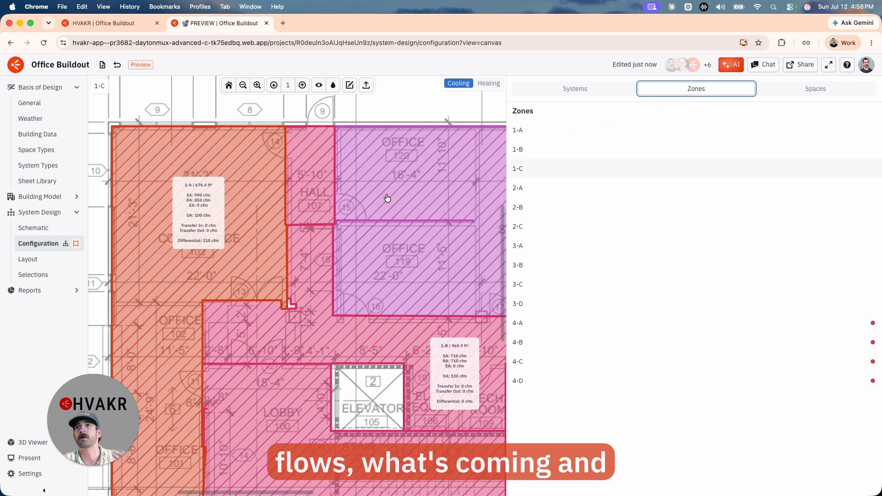
left_click(210, 210)
scroll(577, 302, "down", 2)
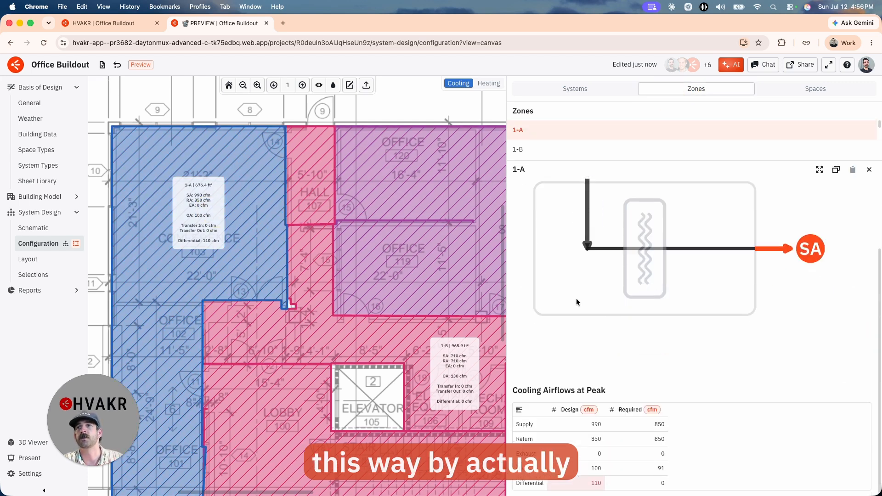
scroll(272, 312, "down", 5)
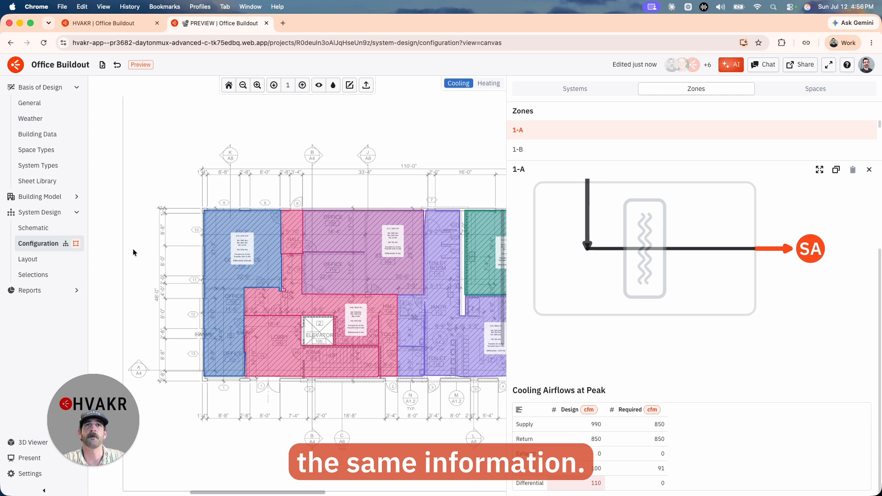
- Return to the system tree, select ERV-DOAS to FCUs, and view the systems on the floor plan canvas
left_click(66, 243)
left_click(156, 216)
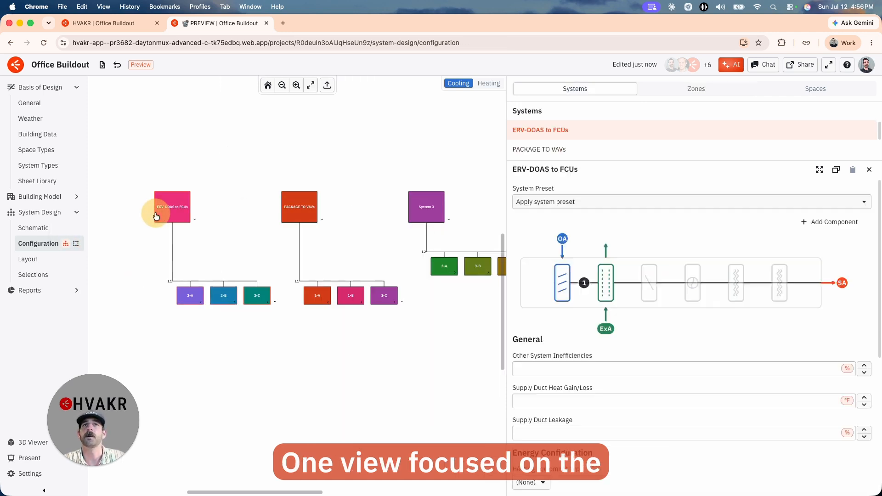
left_click(76, 244)
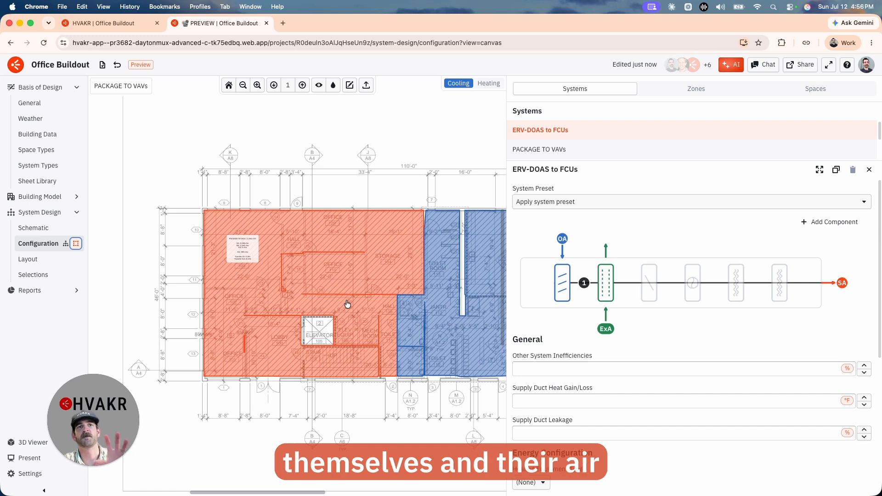
- Show the individual spaces on the floor plan and check 103 CONFERENCE's supply, return and differential airflows
left_click(826, 92)
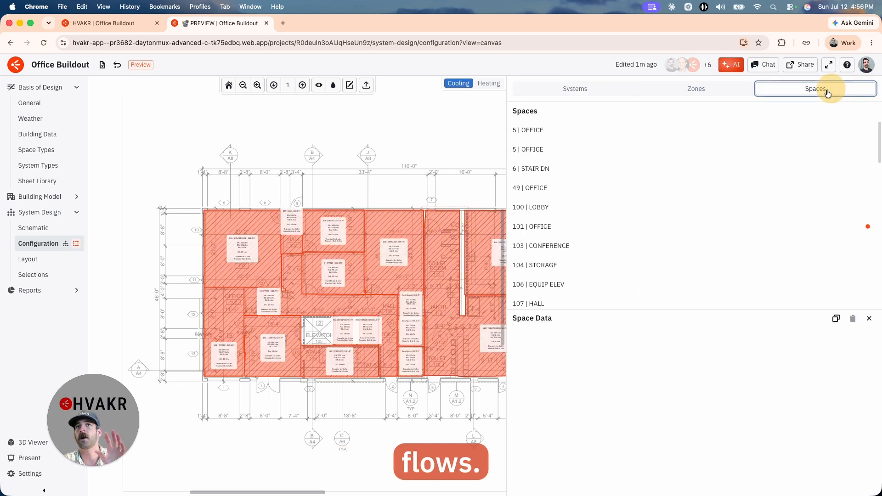
scroll(238, 257, "up", 3)
left_click(239, 262)
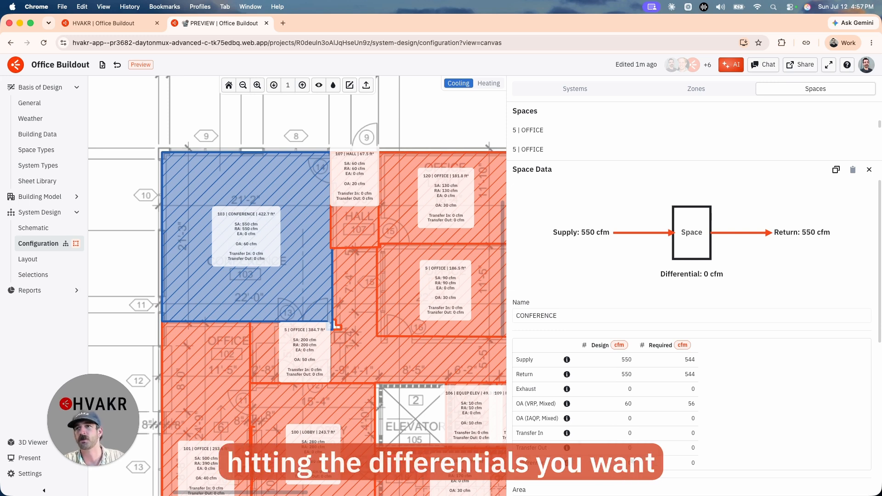
scroll(219, 213, "down", 3)
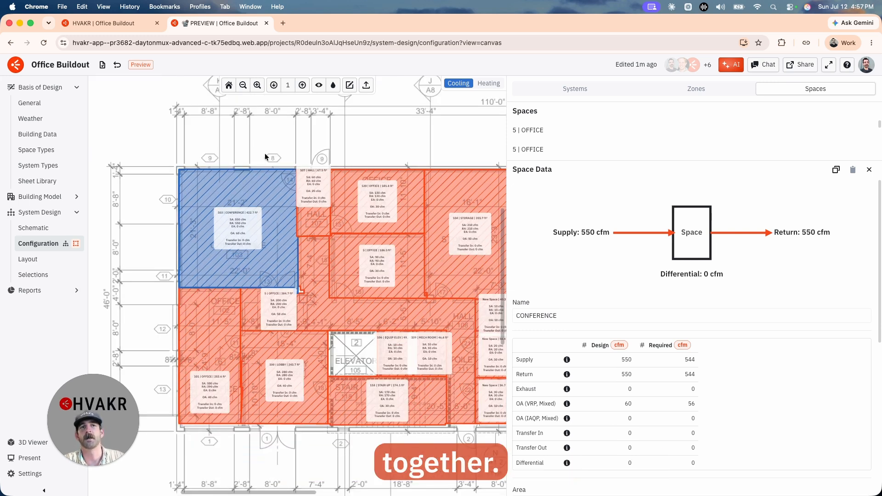
- Return to the system tree and review the general and energy configuration settings of ERV-DOAS to FCUs
left_click(66, 243)
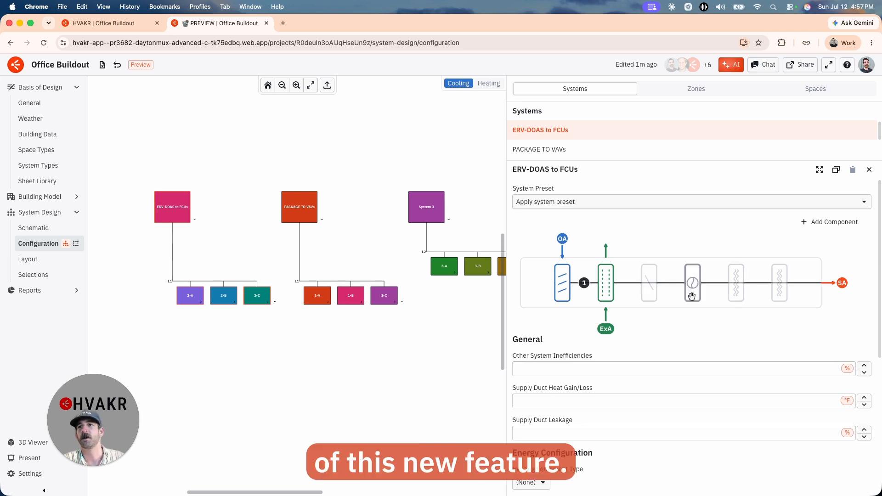
scroll(614, 283, "down", 3)
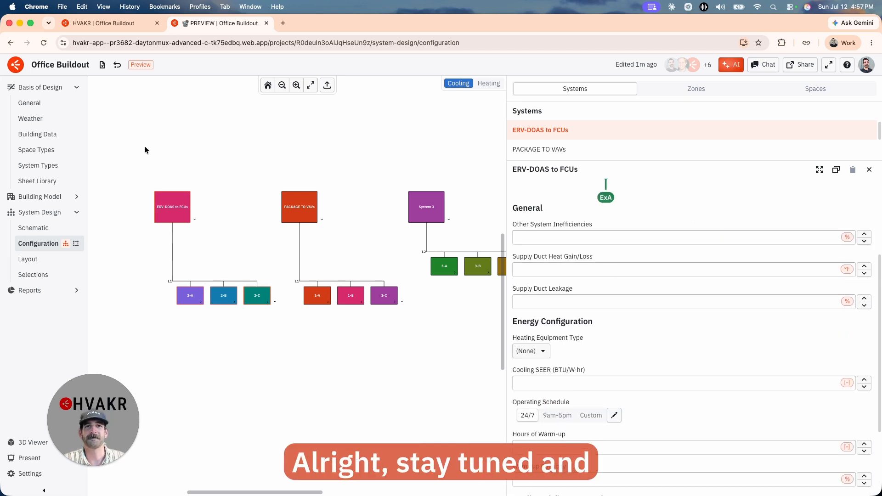